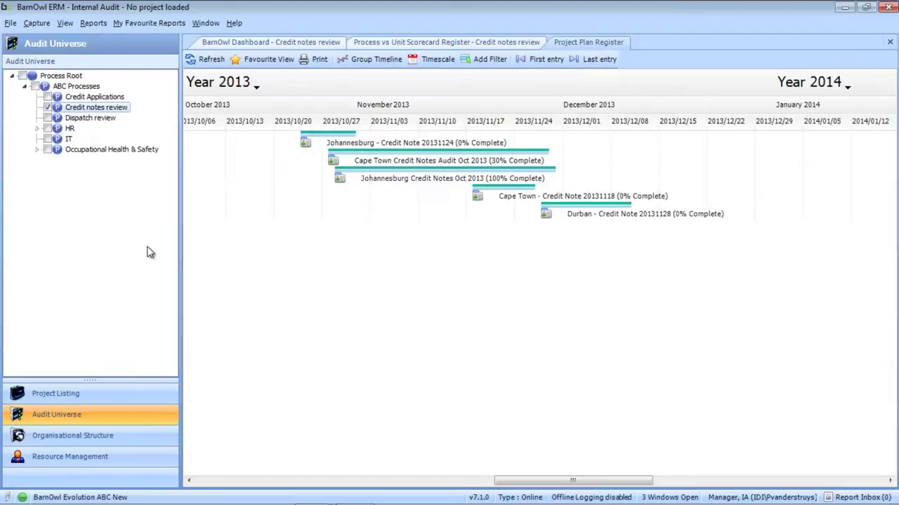
# Show the ABC Processes group's audits in the Process vs Unit Scorecard Register
pyautogui.click(37, 85)
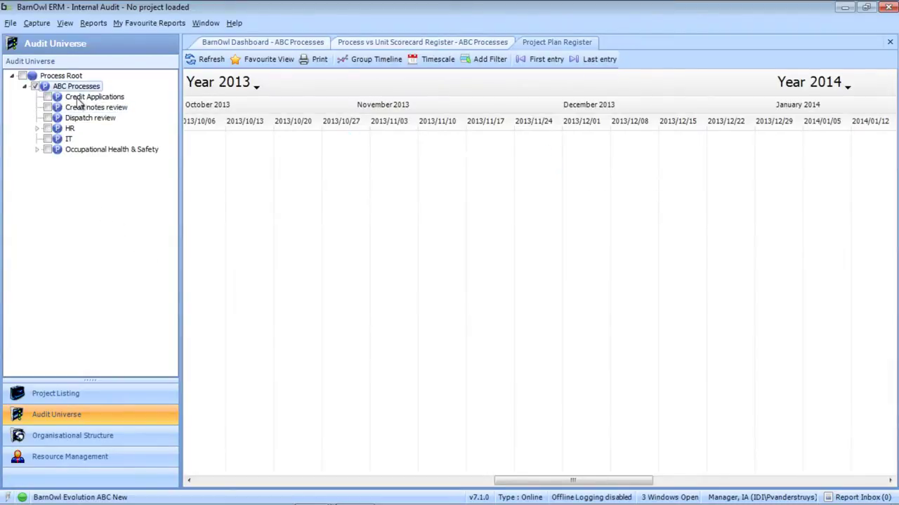
pyautogui.click(415, 45)
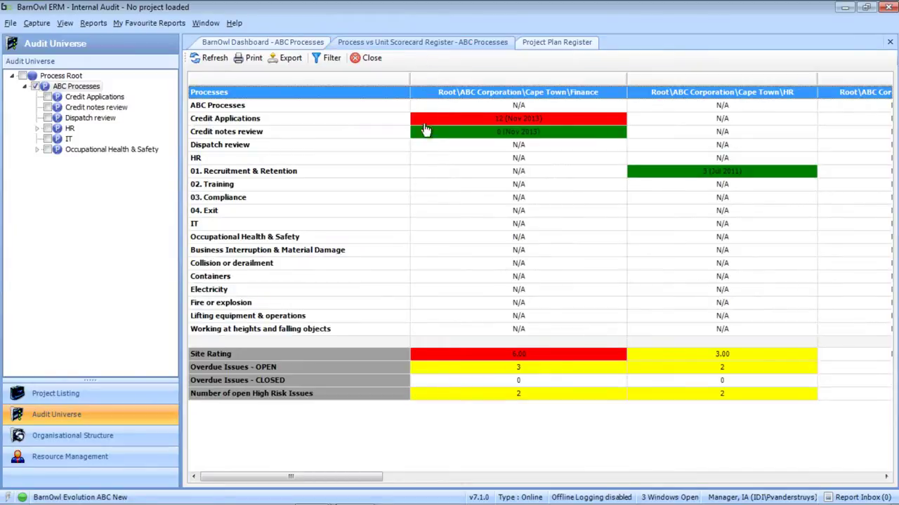
pyautogui.moveTo(342, 472)
pyautogui.mouseDown()
pyautogui.moveTo(588, 484)
pyautogui.moveTo(718, 477)
pyautogui.mouseUp()
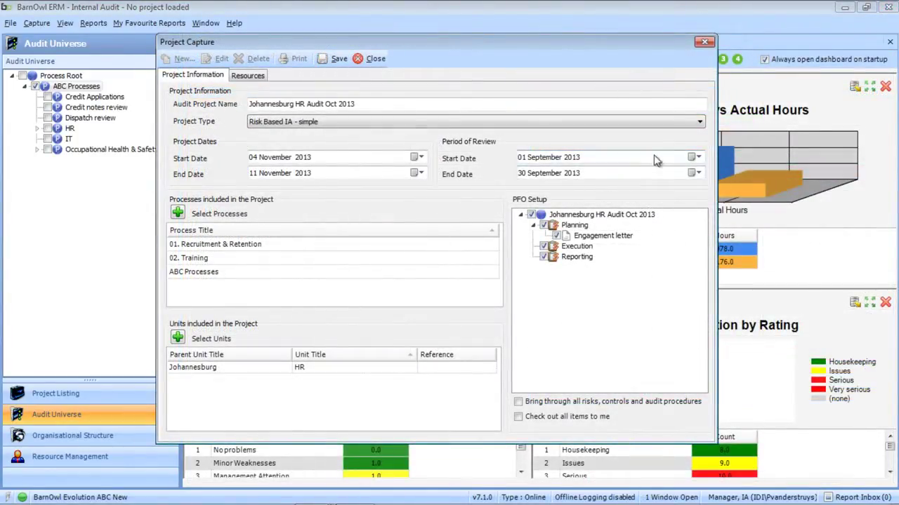
# Check the project types and keep Risk Based IA - simple
pyautogui.click(699, 123)
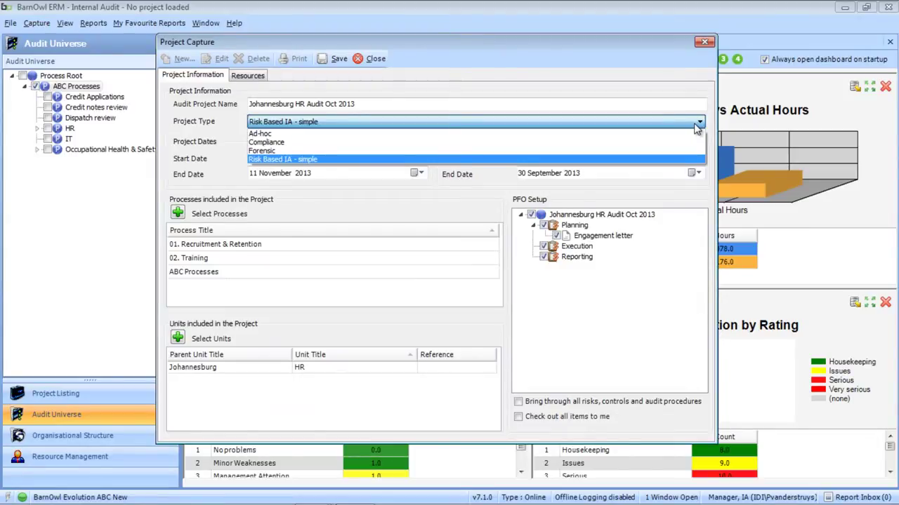
pyautogui.click(699, 124)
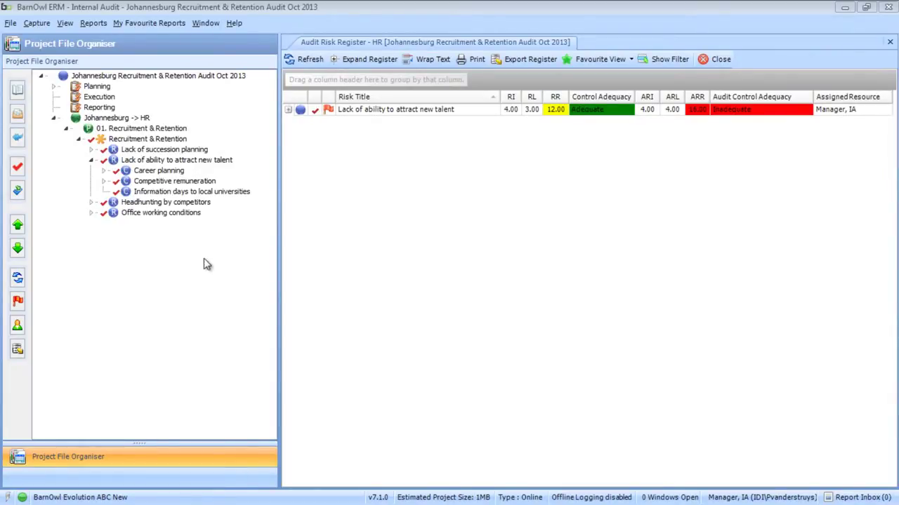
# Expand the talent risk and focus the control register on Career planning
pyautogui.click(289, 111)
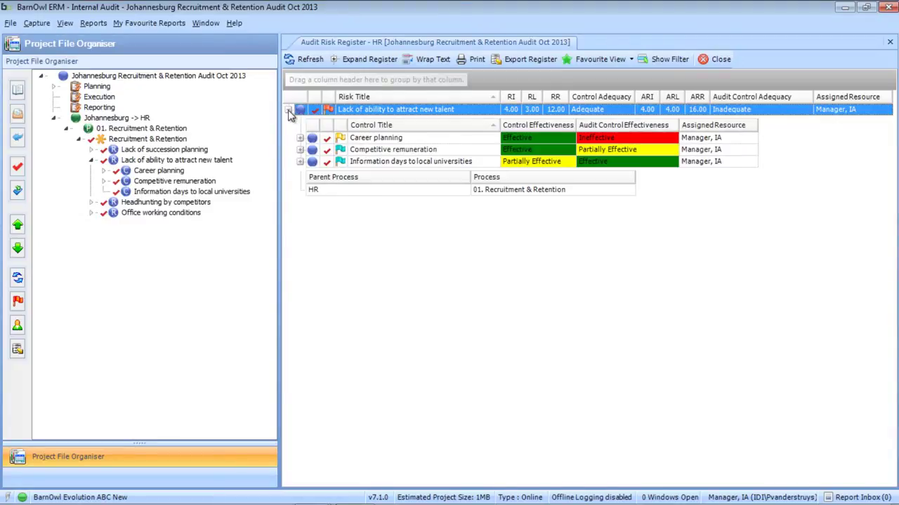
pyautogui.click(159, 171)
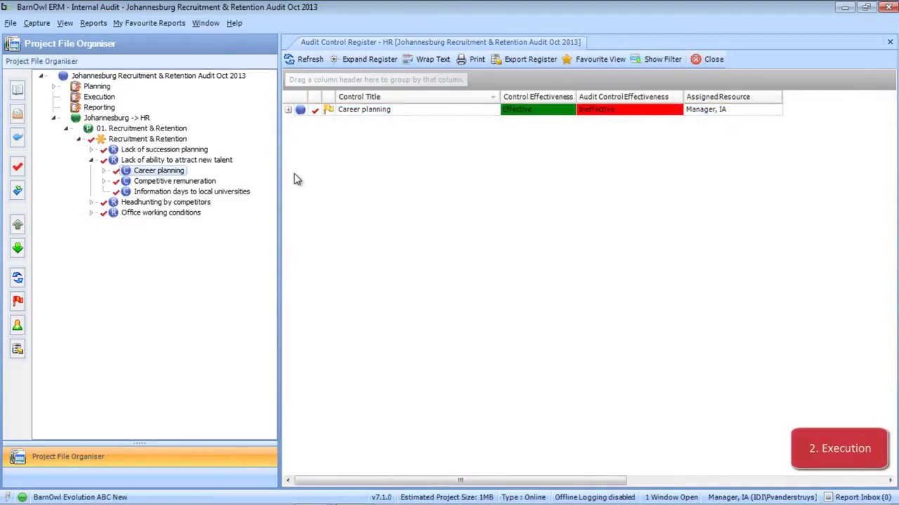
# Open Career planning's Audit Control Effectiveness and the Career Planning AP sample results
pyautogui.rightClick(377, 111)
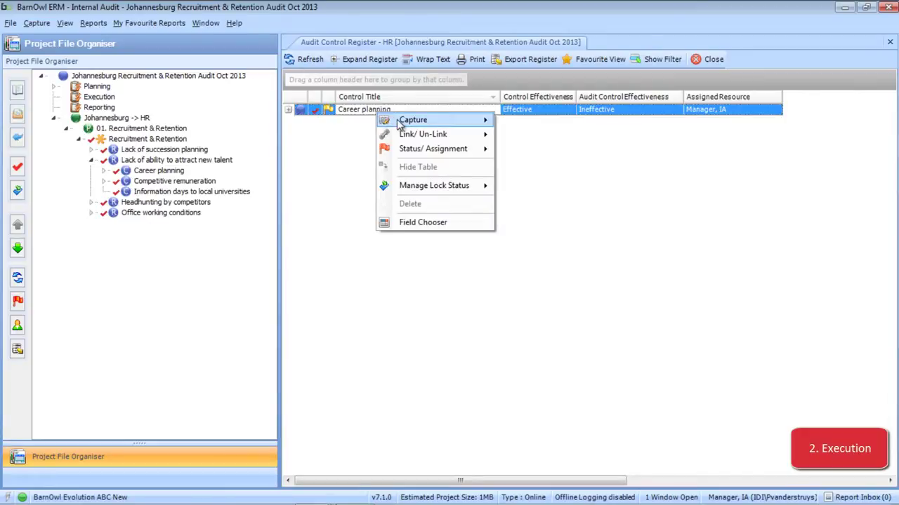
pyautogui.moveTo(414, 120)
pyautogui.click(516, 139)
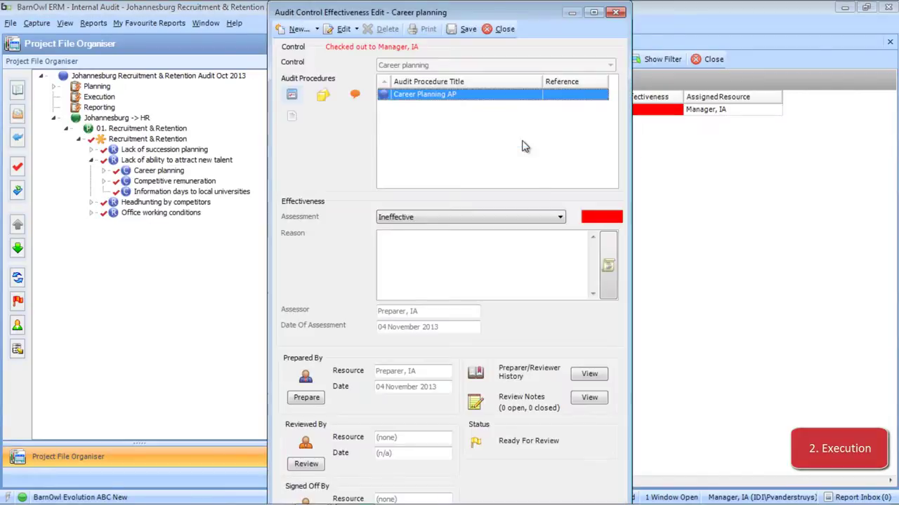
pyautogui.doubleClick(428, 94)
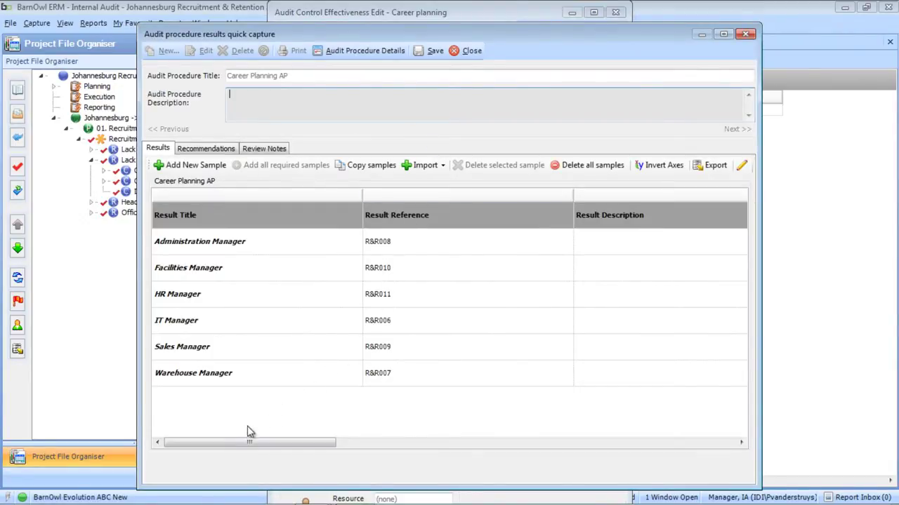
pyautogui.moveTo(238, 441); pyautogui.dragTo(502, 456)
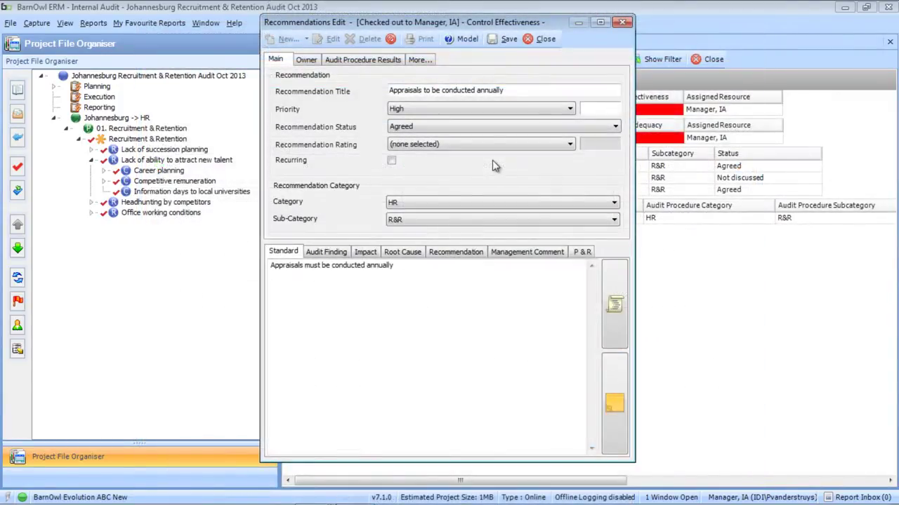
# Rate it 3.00 - Serious, then read its finding, impact, root cause, recommendation and management comment
pyautogui.click(570, 145)
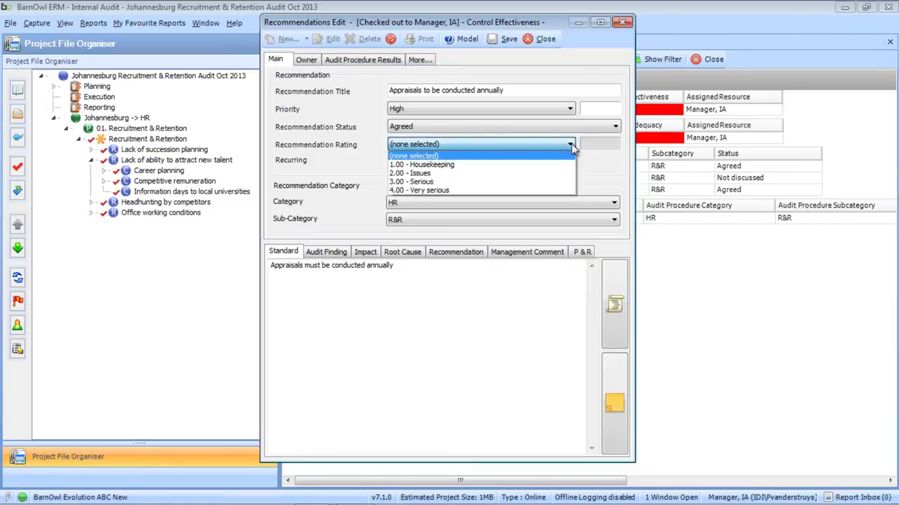
pyautogui.click(425, 182)
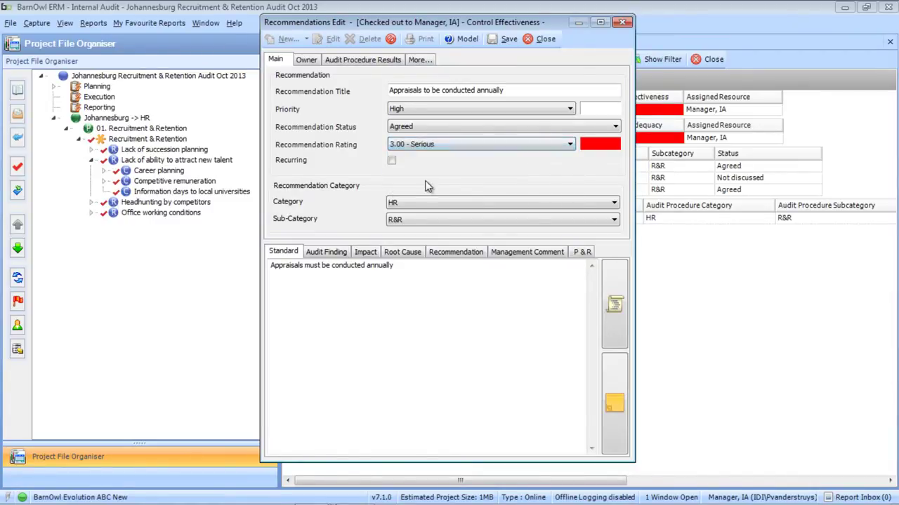
pyautogui.click(325, 252)
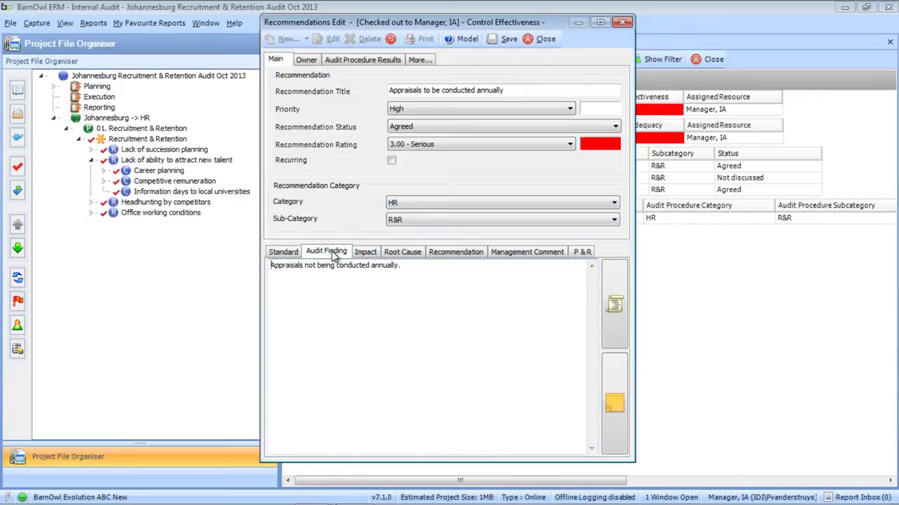
pyautogui.click(366, 253)
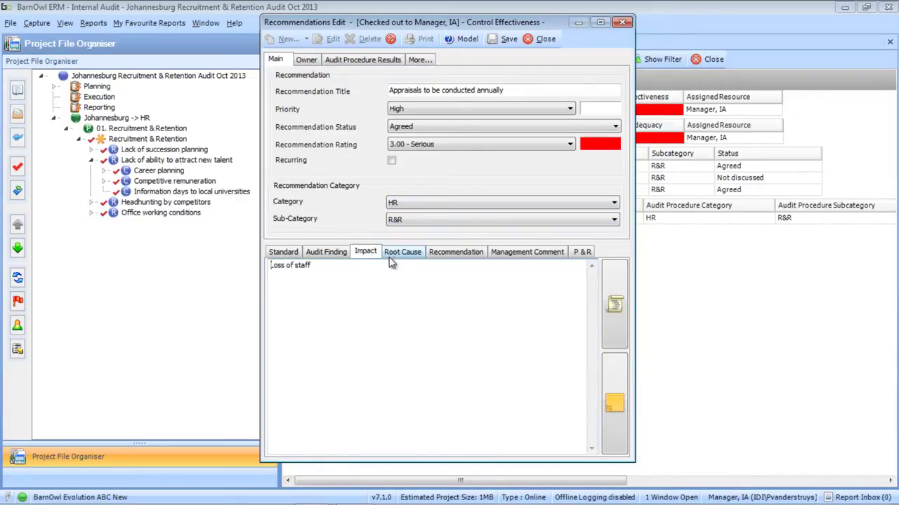
pyautogui.click(402, 256)
pyautogui.click(459, 254)
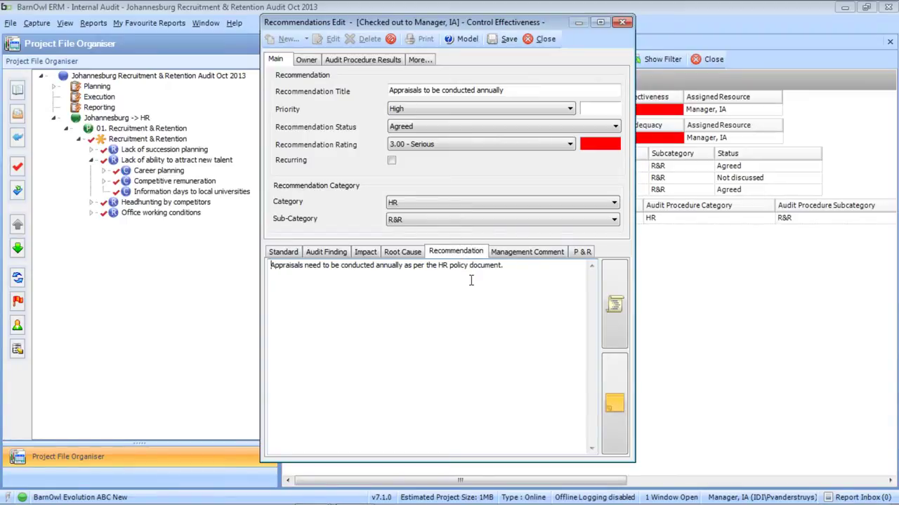
pyautogui.click(533, 254)
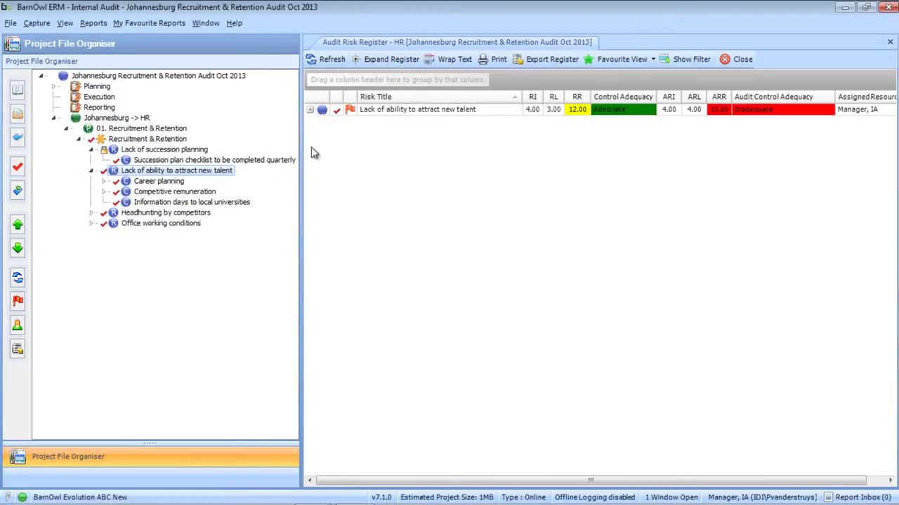
# Group the flagged items by flag status and show the Reporting task's actual hours breakdown
pyautogui.click(311, 111)
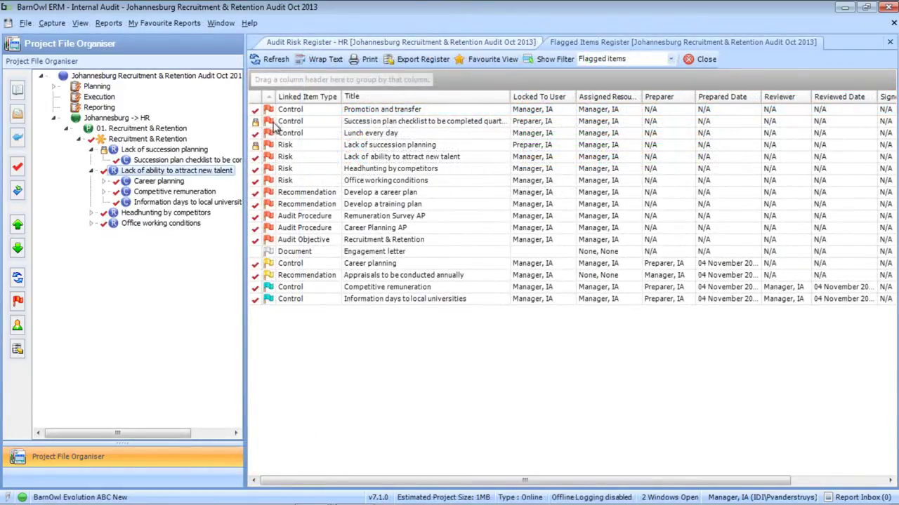
pyautogui.click(271, 106)
pyautogui.moveTo(272, 81); pyautogui.dragTo(271, 78)
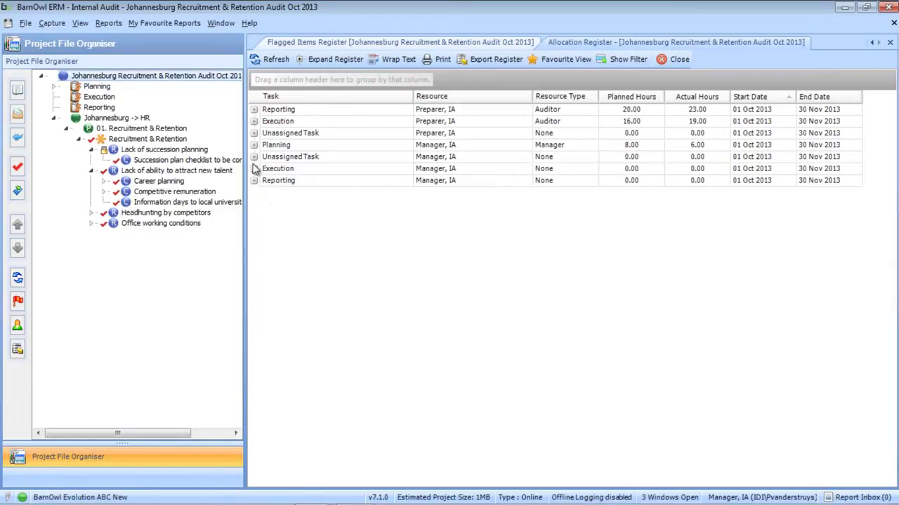
pyautogui.click(254, 111)
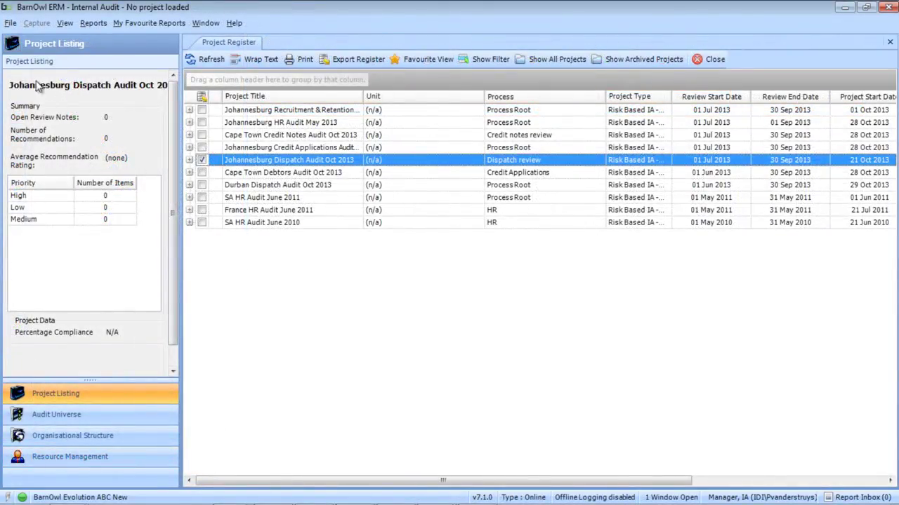
# Synchronise the ticked Johannesburg Dispatch Audit Oct 2013 project to the Offline Database
pyautogui.click(11, 23)
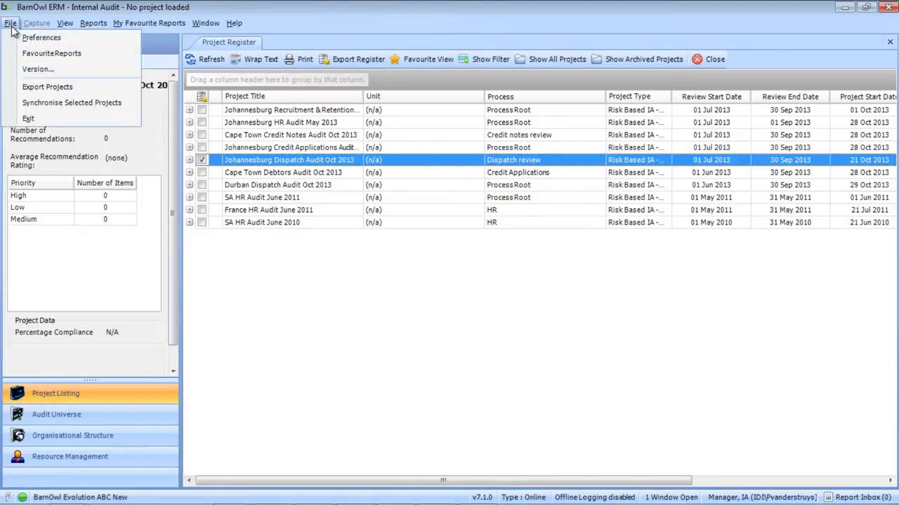
pyautogui.click(21, 103)
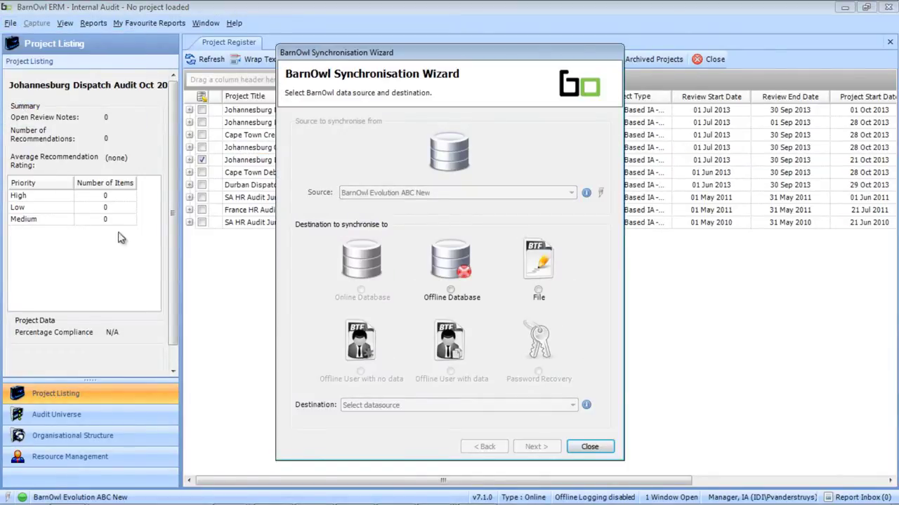
pyautogui.click(450, 290)
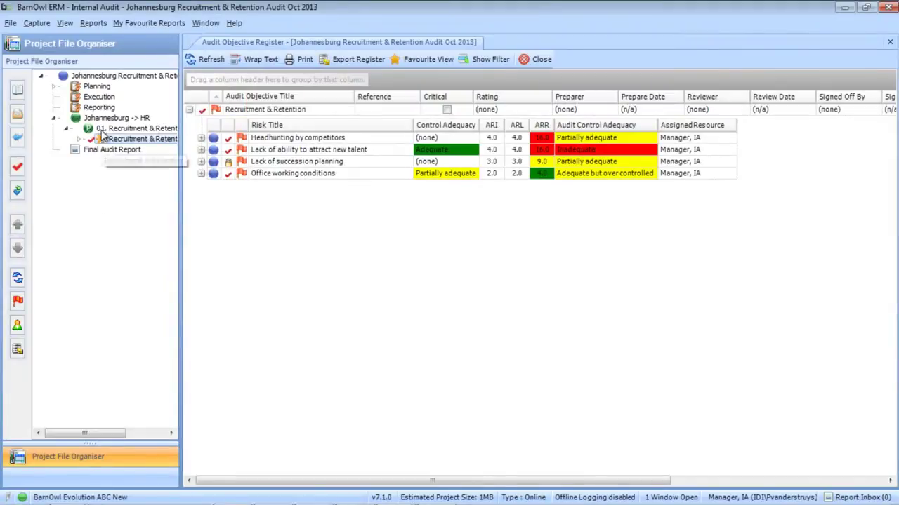
# Browse the Coverage Plan and Execution audit reports in the Reports menu
pyautogui.click(98, 26)
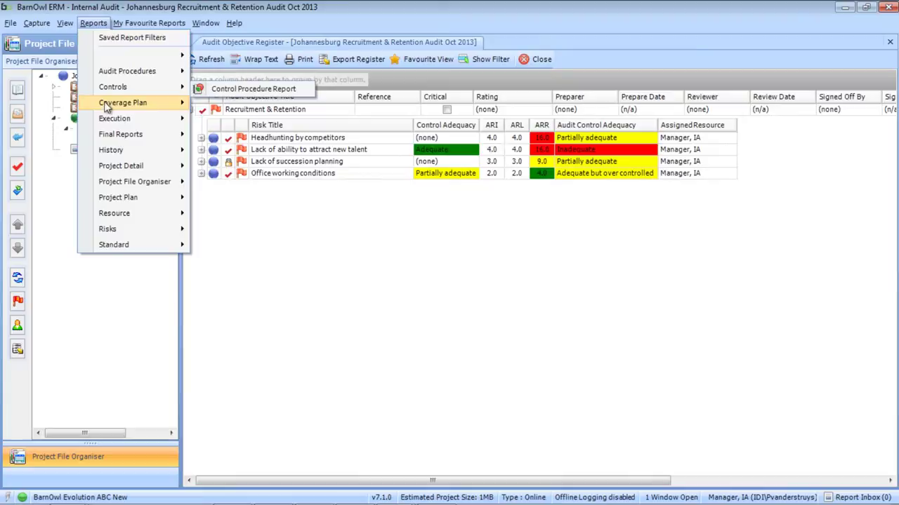
pyautogui.moveTo(104, 119)
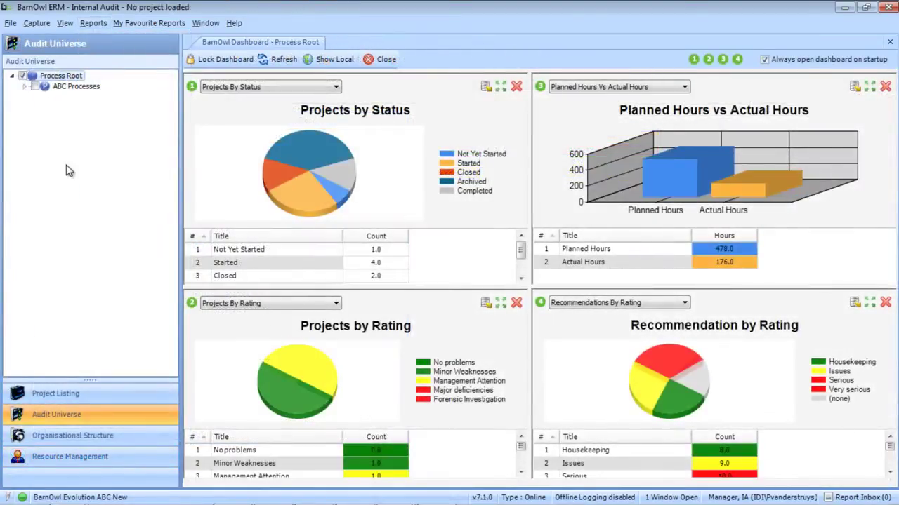
# Open the Global Recommendation Register from the View menu's Recommendations list
pyautogui.click(63, 26)
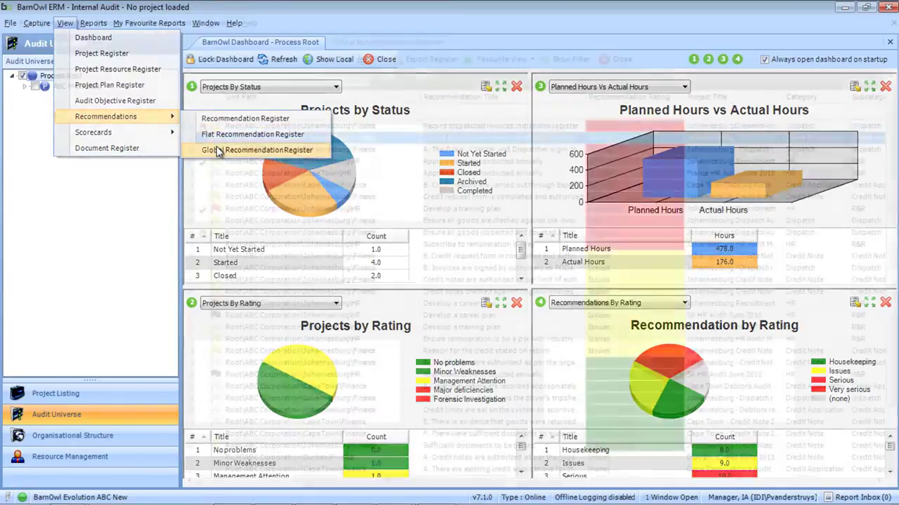
pyautogui.click(218, 149)
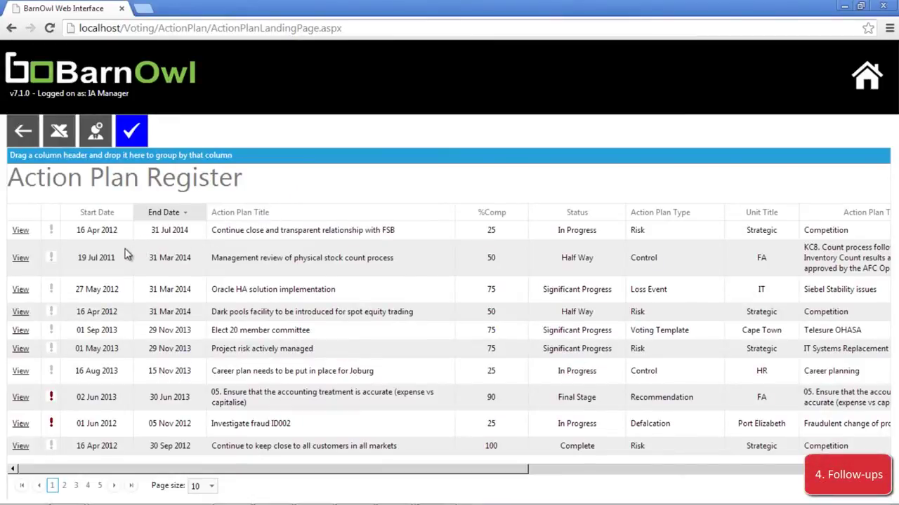
# Open the Management review of physical stock count process action plan in edit mode
pyautogui.click(20, 258)
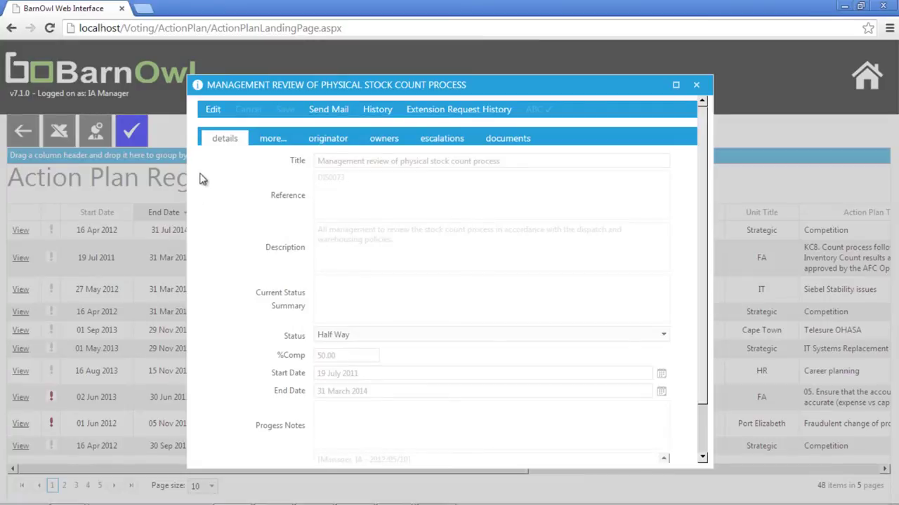
pyautogui.click(213, 112)
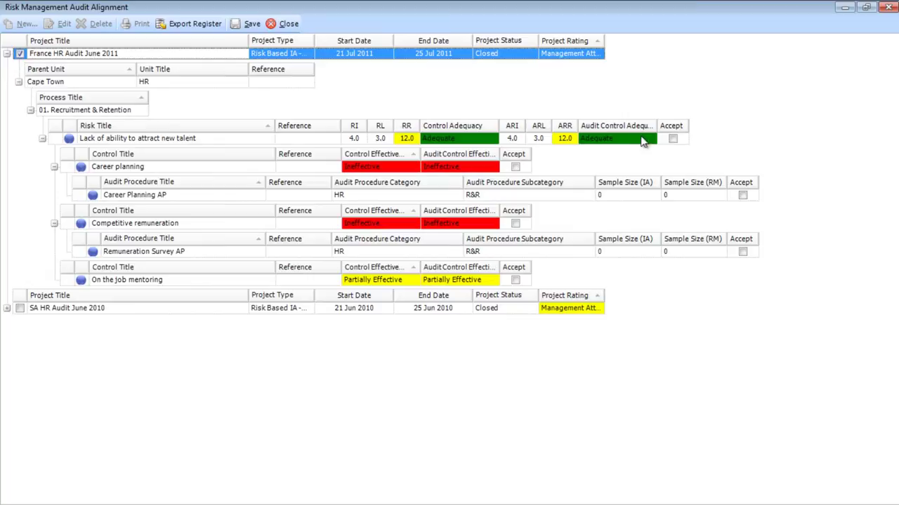
# Accept the audit rating for the 'Lack of ability to attract new talent' risk and save it to Risk Management
pyautogui.click(672, 139)
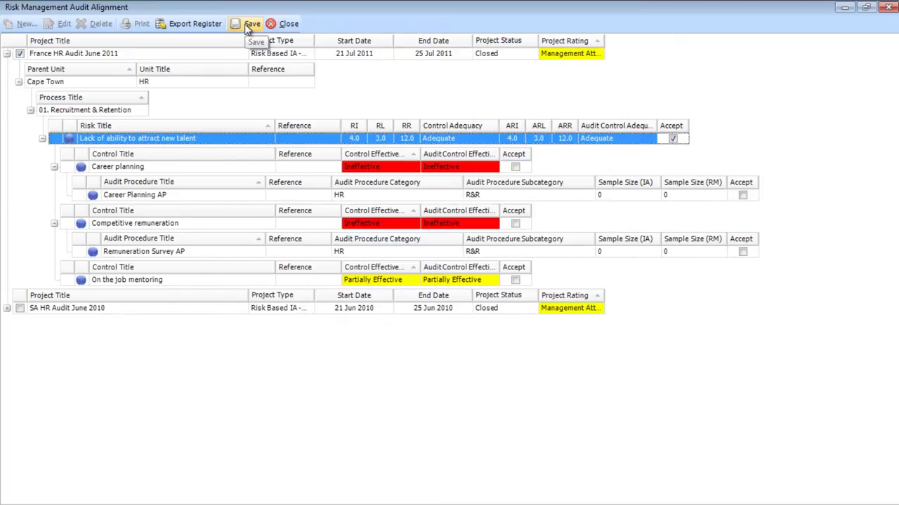
pyautogui.click(247, 27)
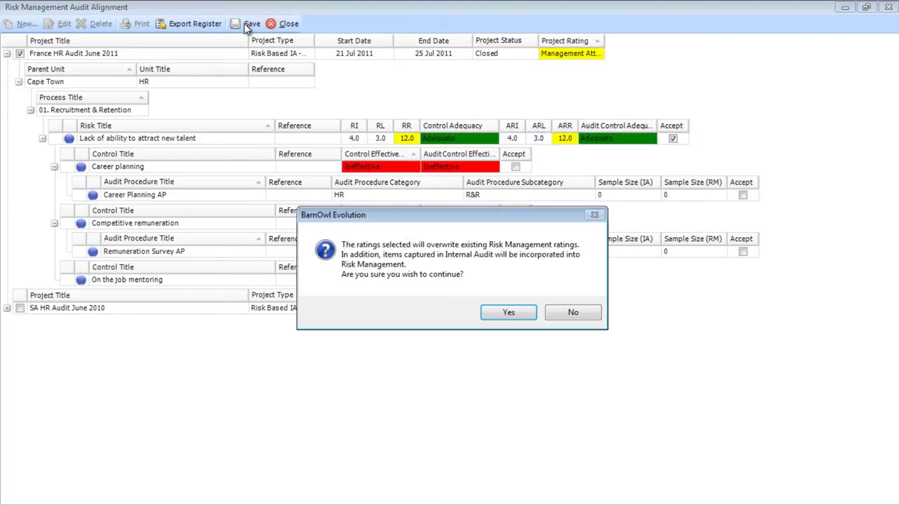